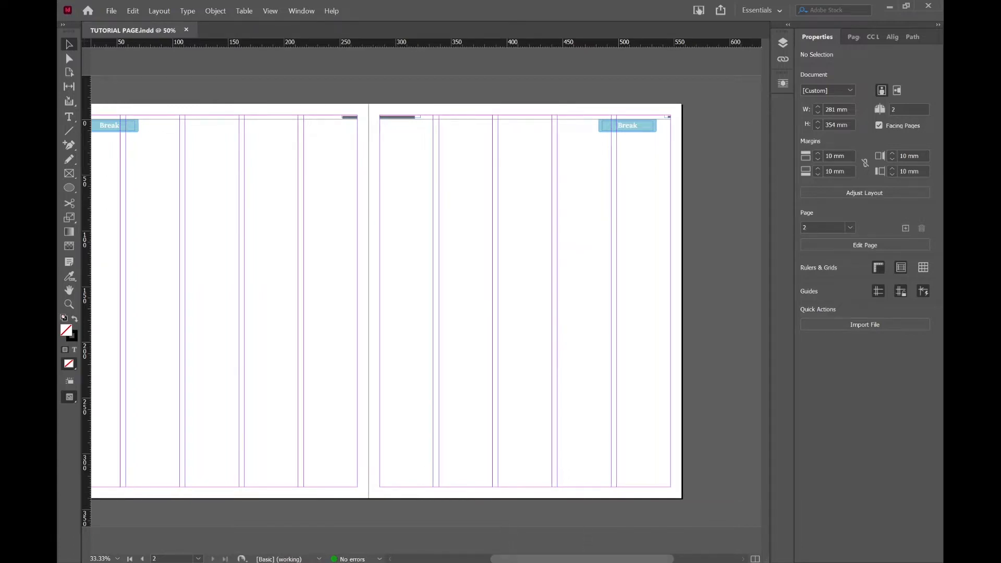
Step: Draw a text frame about 238 mm wide and 42 mm high below the Break label on the left-hand page
mouse_move(505, 561)
mouse_down()
mouse_move(477, 561)
mouse_move(489, 561)
mouse_up()
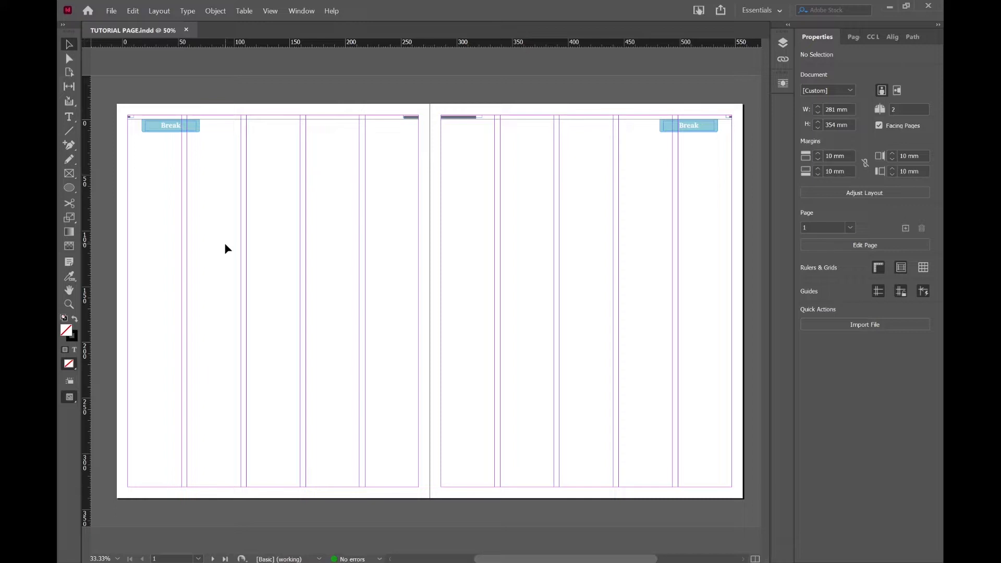
click(68, 117)
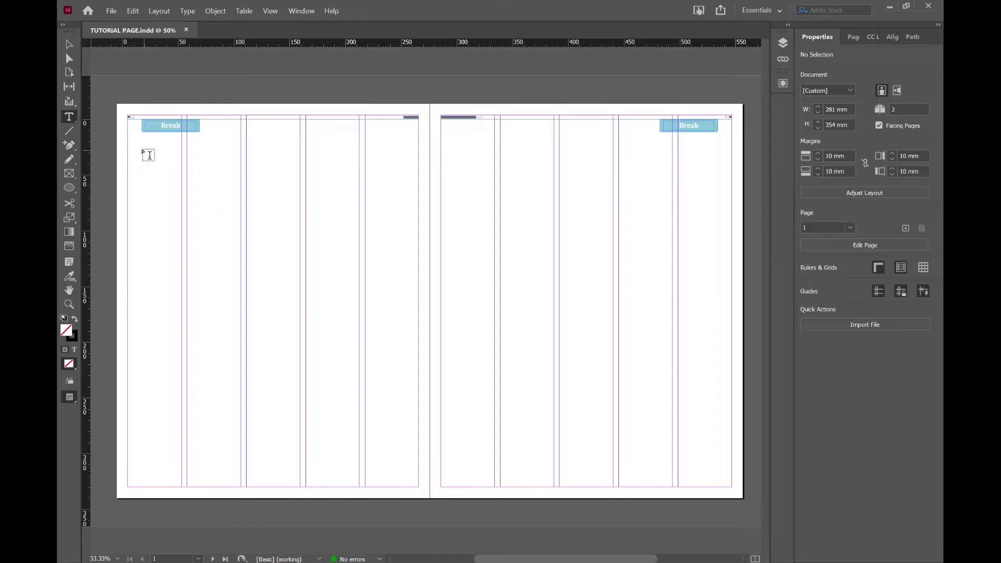
drag(138, 146, 403, 193)
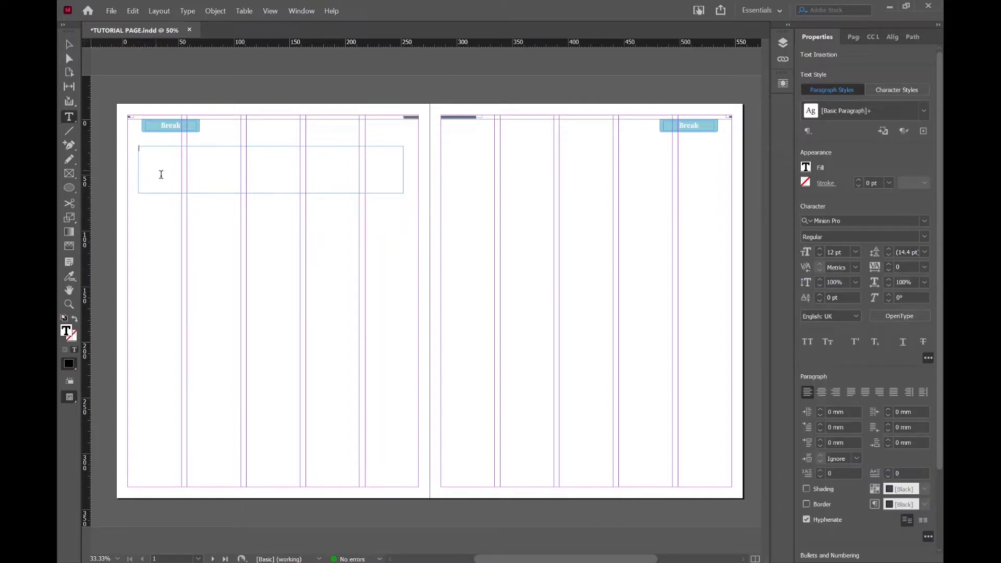
key(ctrl+equal)
key(ctrl+equal)
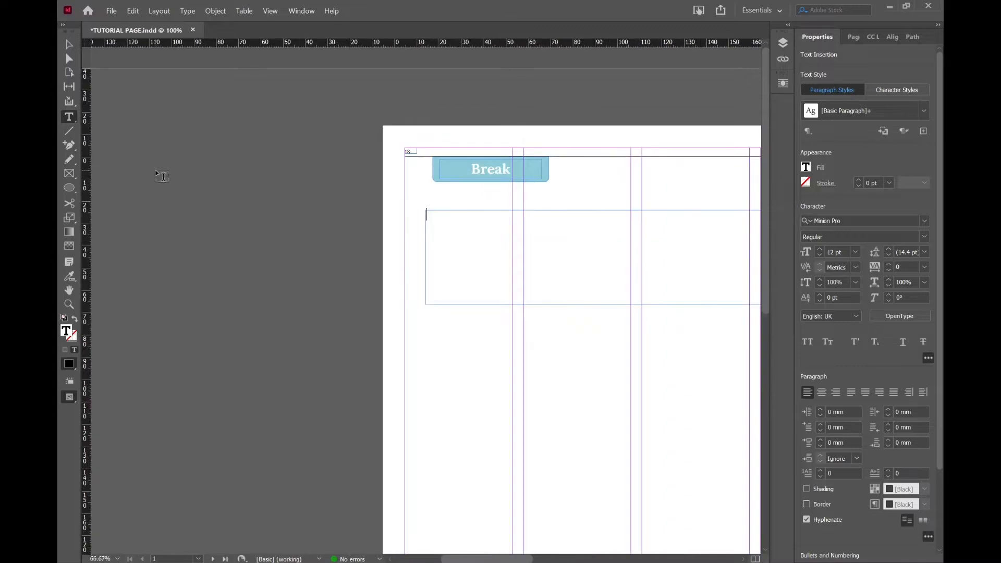
key(ctrl+equal)
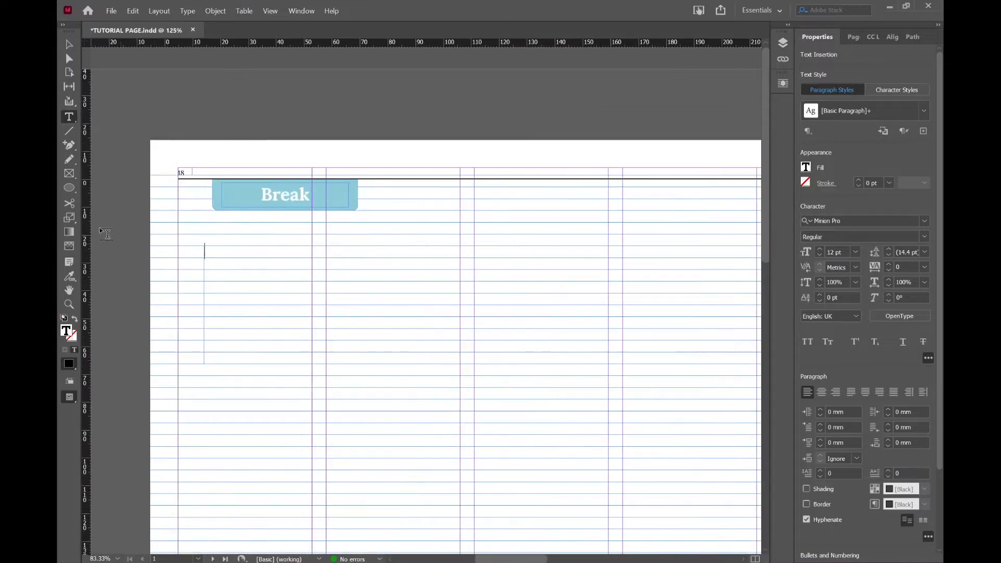
Step: Set the new text frame's font to Lora in the Bold style
click(69, 45)
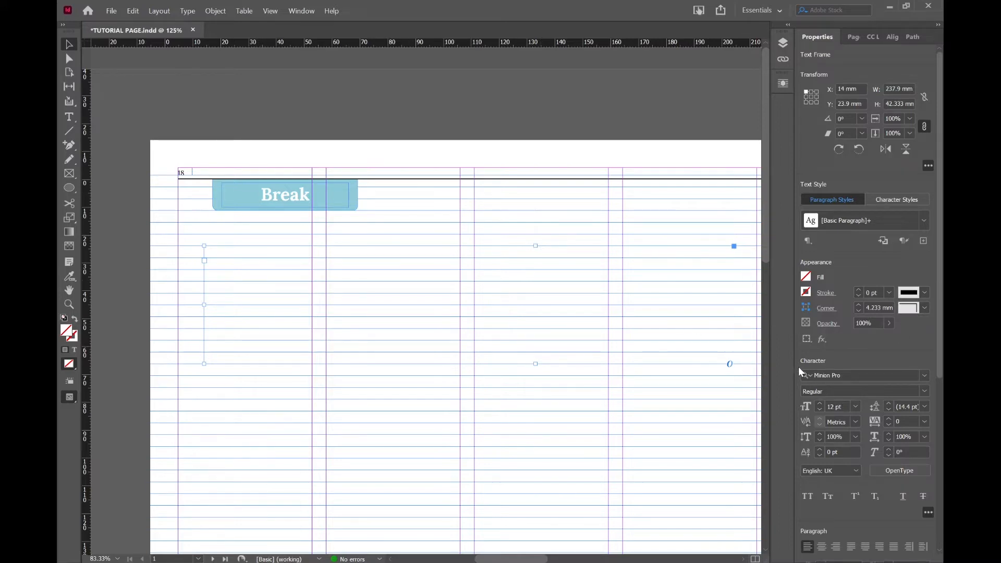
scroll(798, 368, down, 3)
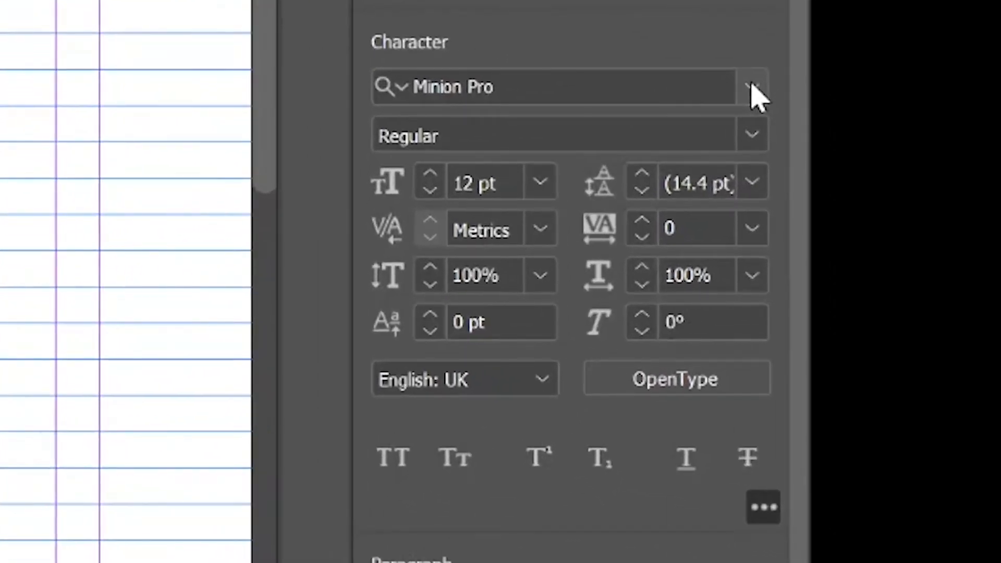
click(645, 82)
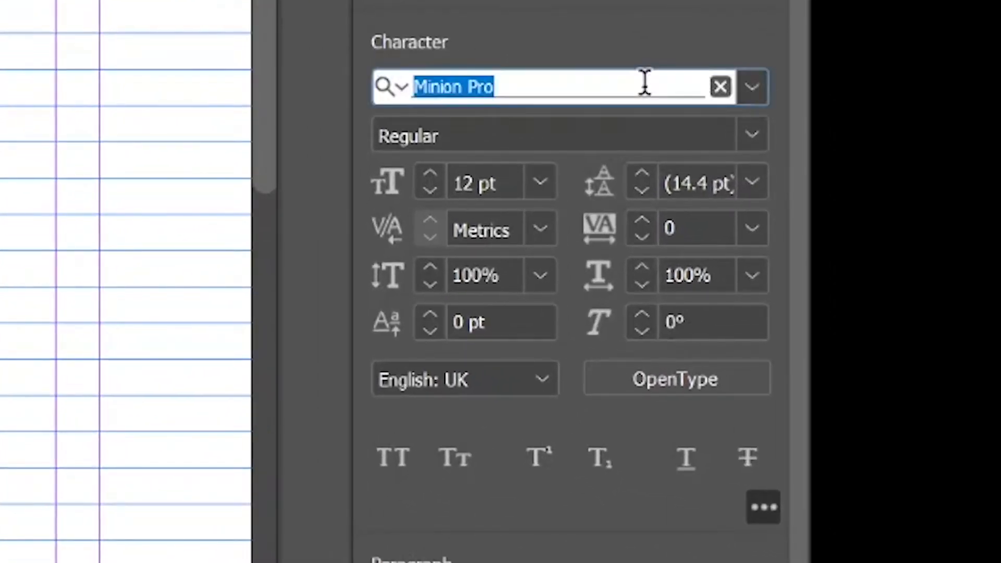
text(Lor)
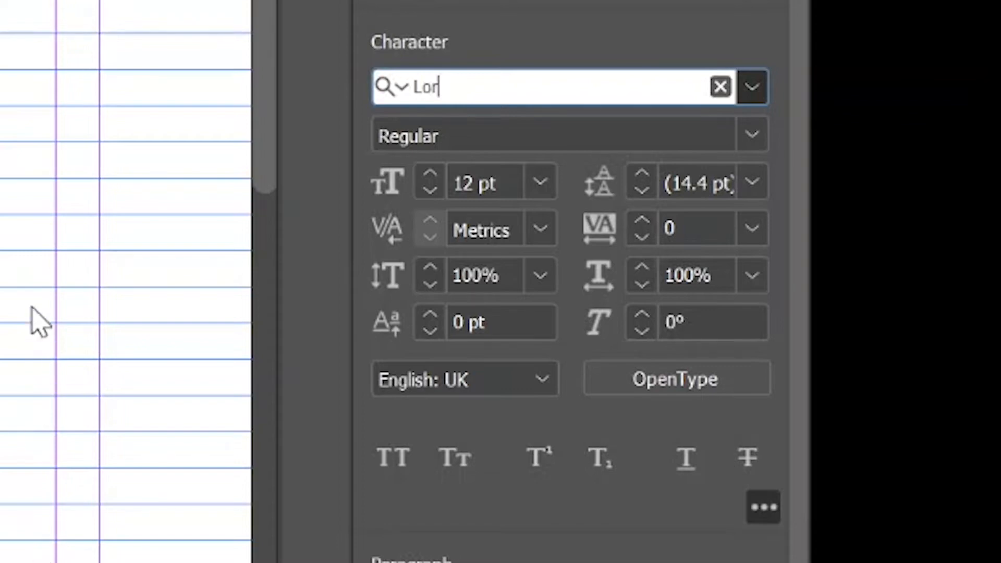
text(a)
key(Return)
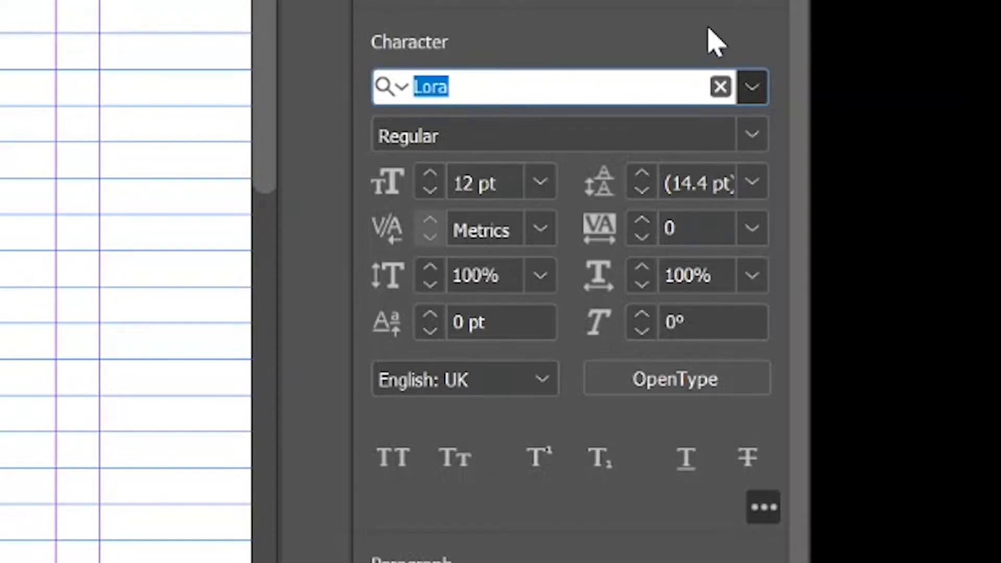
click(751, 134)
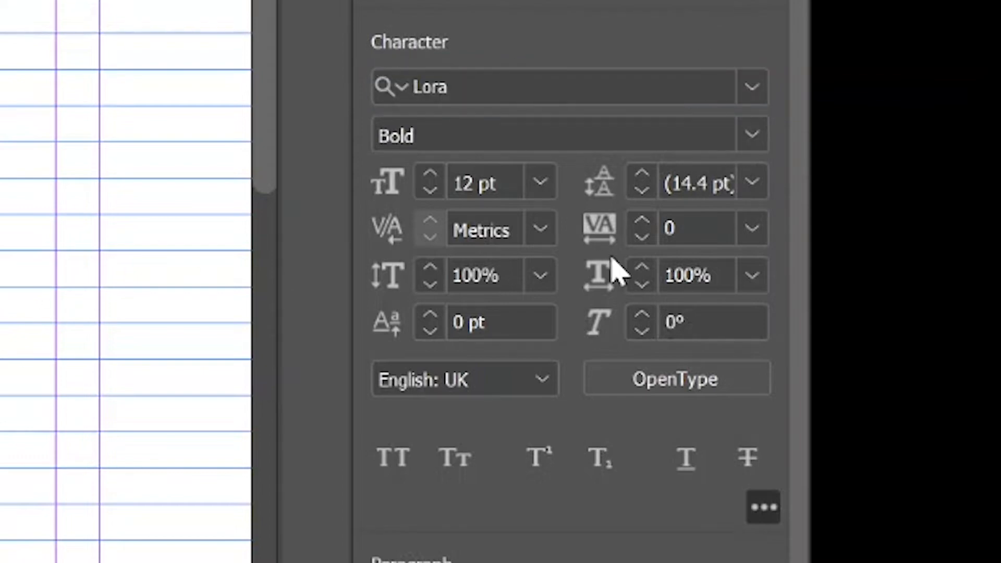
Step: Set the font size of the empty text frame to 36 pt
click(437, 172)
click(438, 172)
click(437, 172)
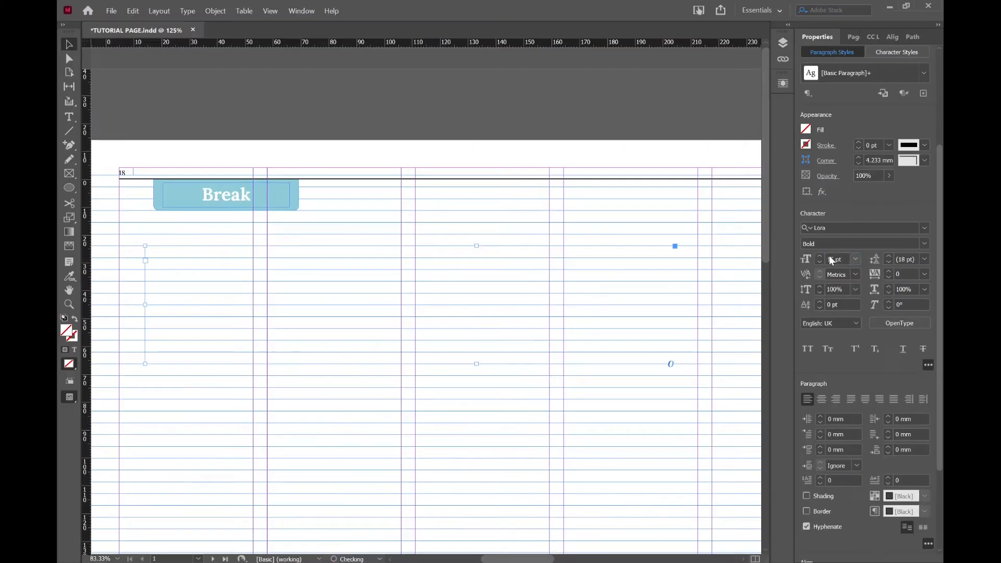
click(831, 258)
text(36)
key(Return)
Step: Widen the text frame to both page margins, about 261 mm, and move it up to sit directly under the Break label
drag(146, 305, 120, 302)
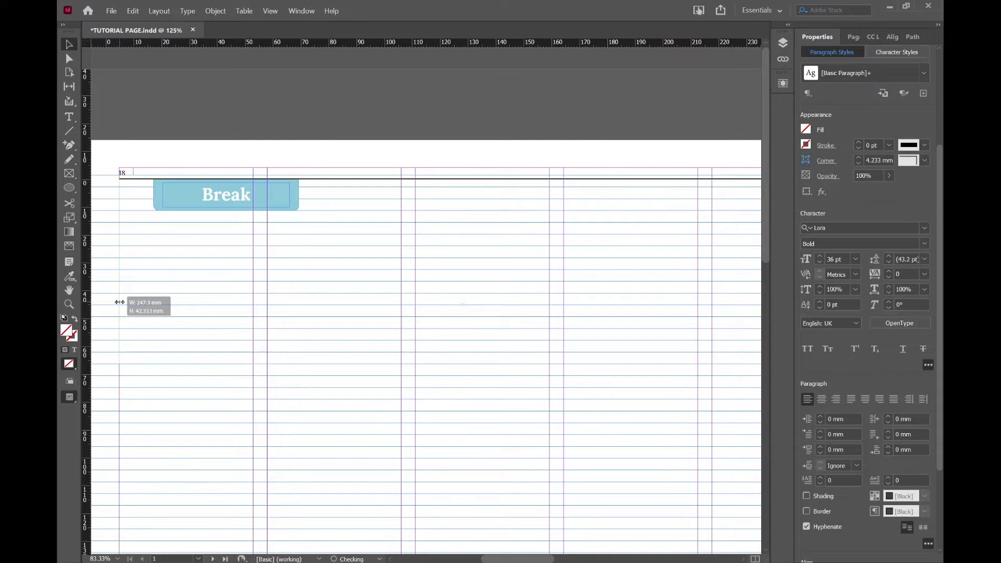
drag(119, 302, 120, 302)
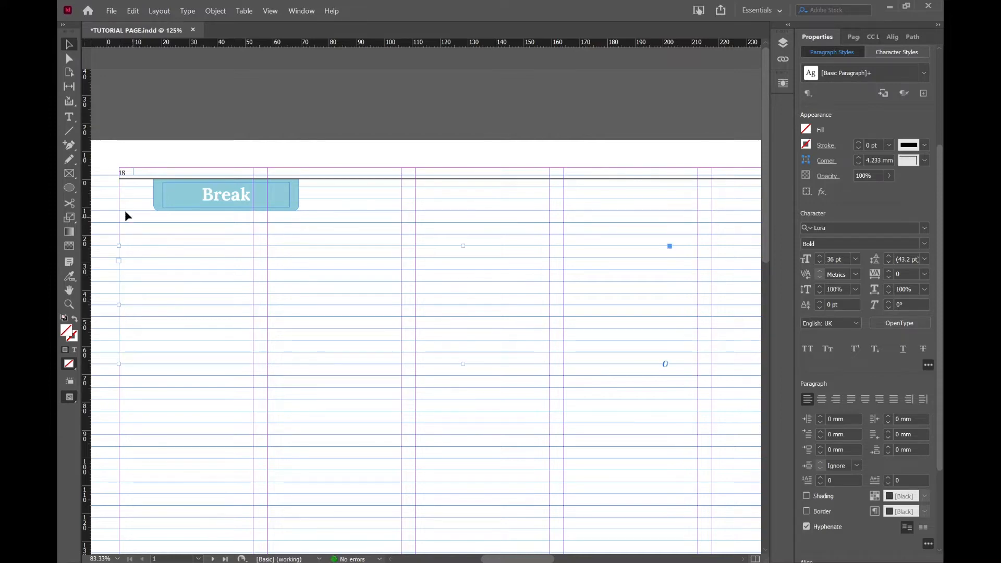
scroll(400, 437, right, 8)
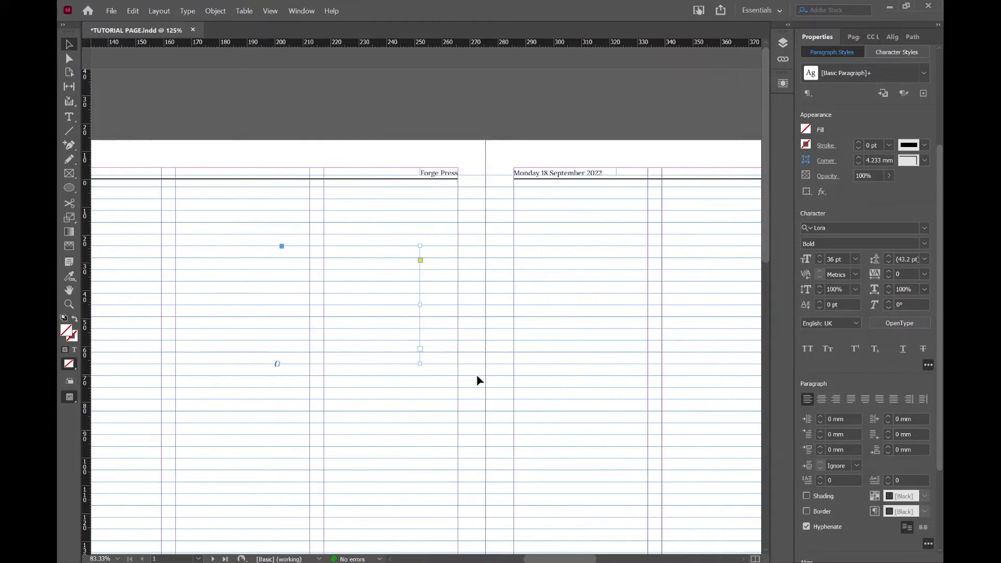
drag(422, 304, 457, 304)
scroll(284, 376, left, 9)
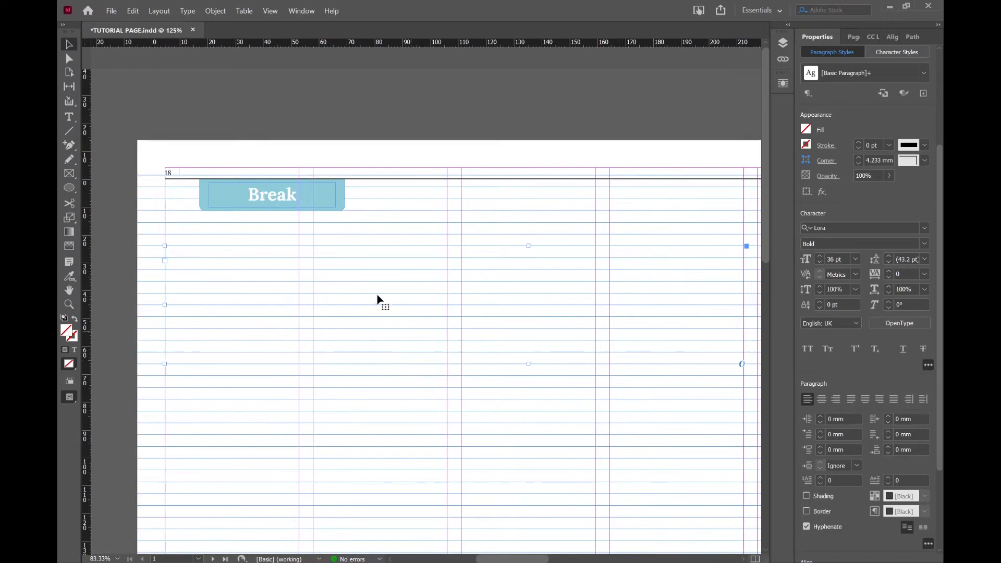
drag(370, 304, 371, 269)
Step: Examine up close how the text frame lines up with the left margin and the Break label
click(137, 293)
key(ctrl+equal)
key(ctrl+equal)
key(ctrl+equal)
key(ctrl+equal)
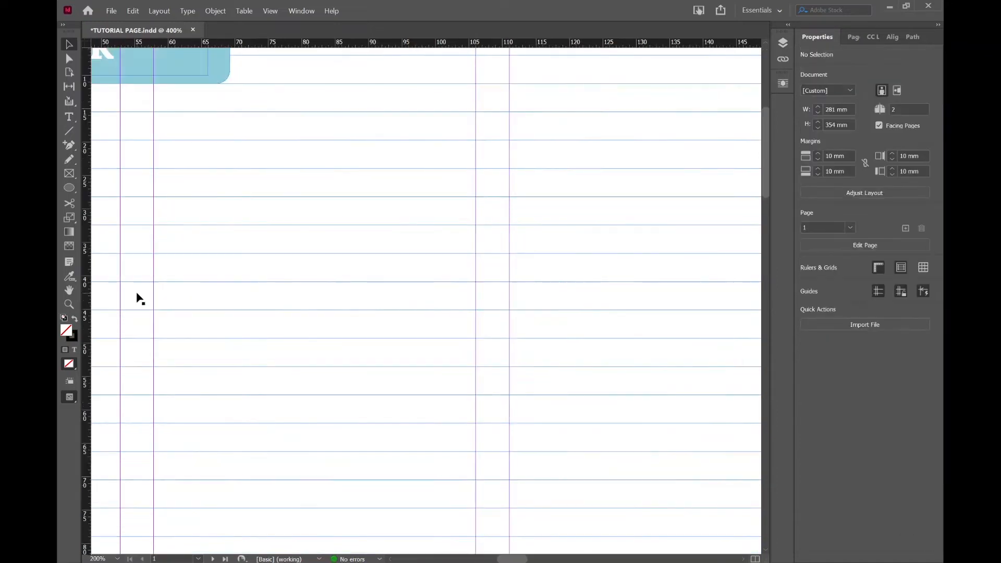
scroll(136, 293, left, 18)
scroll(136, 292, up, 12)
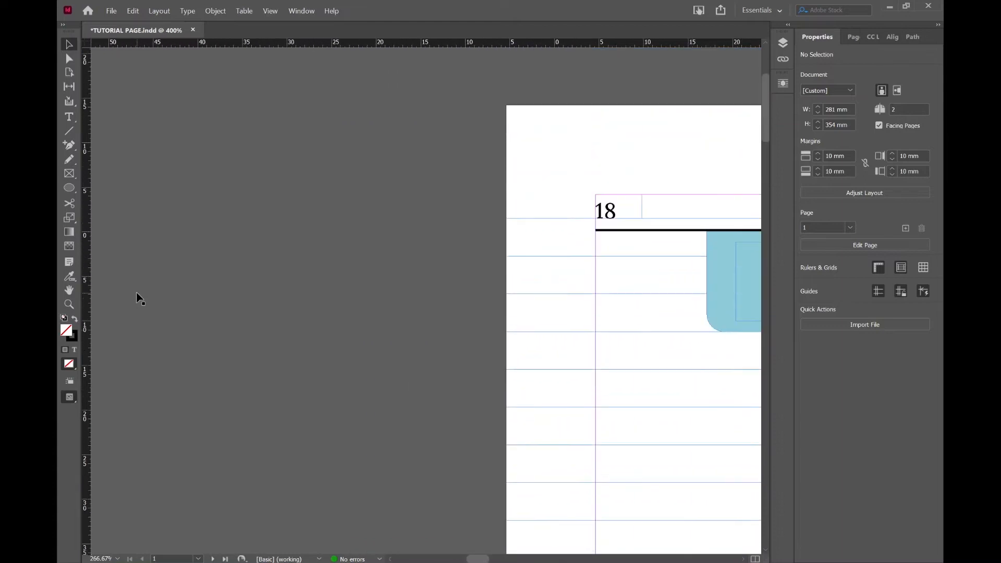
scroll(369, 391, right, 8)
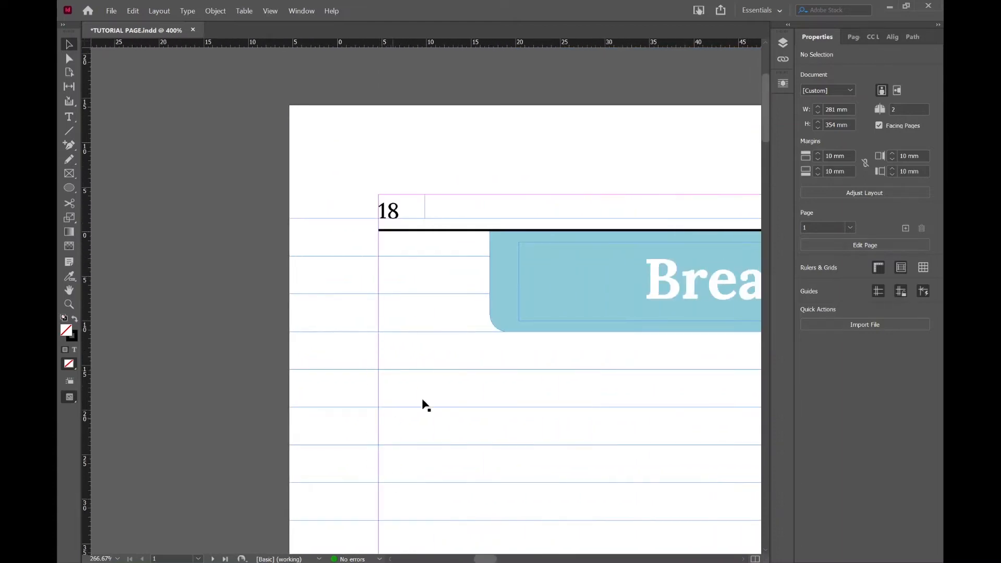
click(378, 459)
key(ctrl+minus)
key(ctrl+minus)
key(ctrl+minus)
key(ctrl+minus)
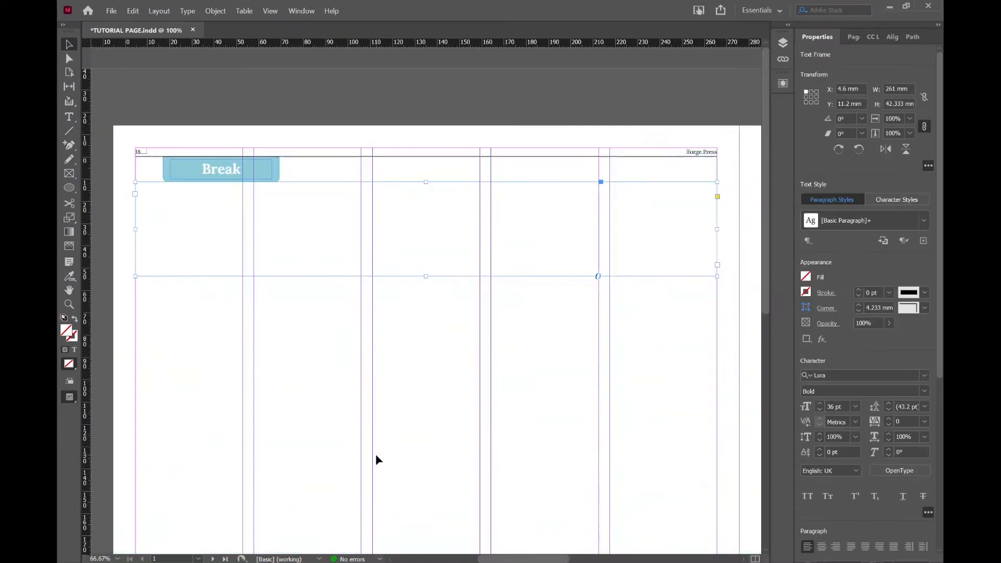
key(ctrl+minus)
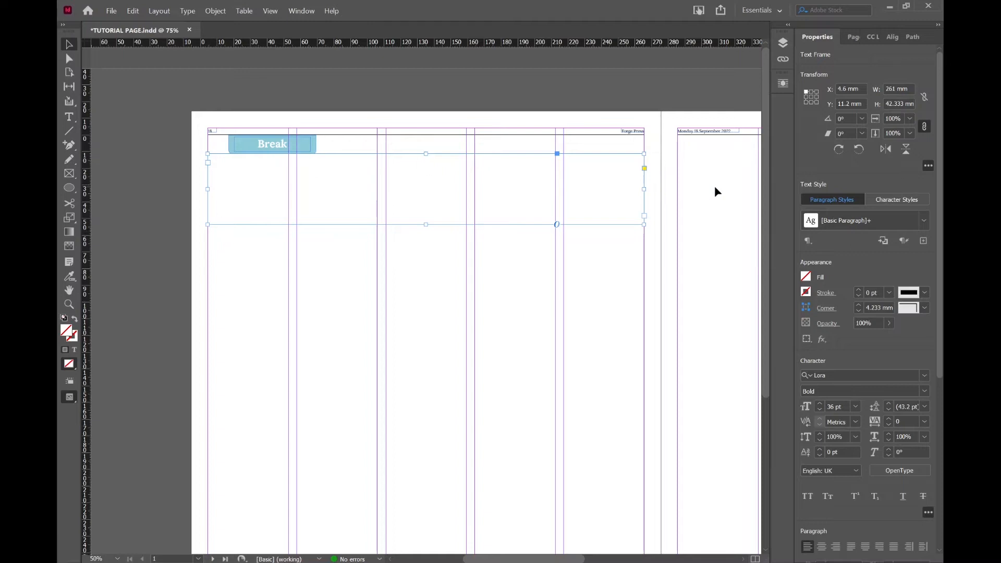
Step: Enter the headline "First Impression: Elden Ring" in the text frame
double_click(430, 192)
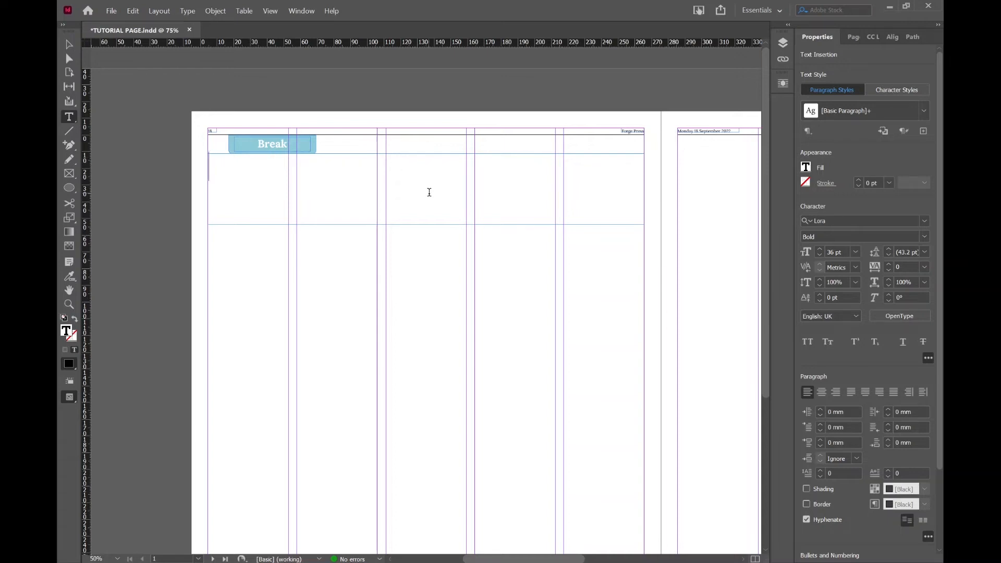
text(First Impre)
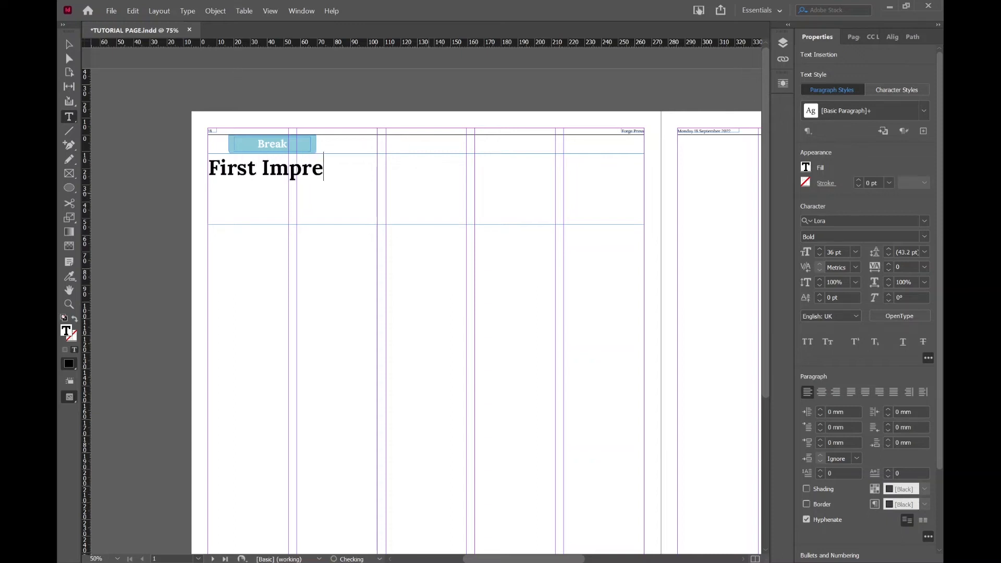
text(ssion: RE)
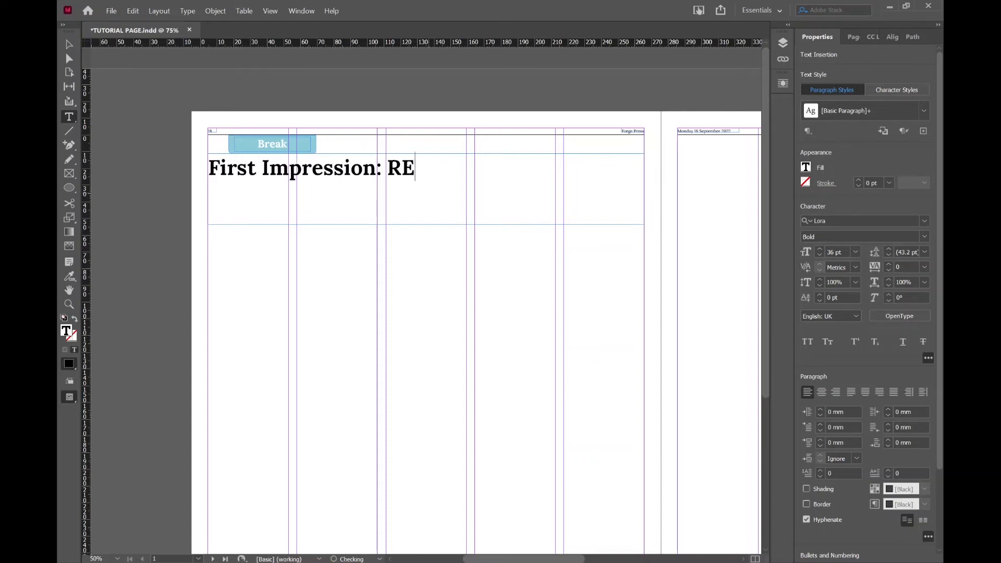
key(BackSpace)
key(BackSpace)
text(Eld)
text(ne)
key(BackSpace)
key(BackSpace)
text(en Ring)
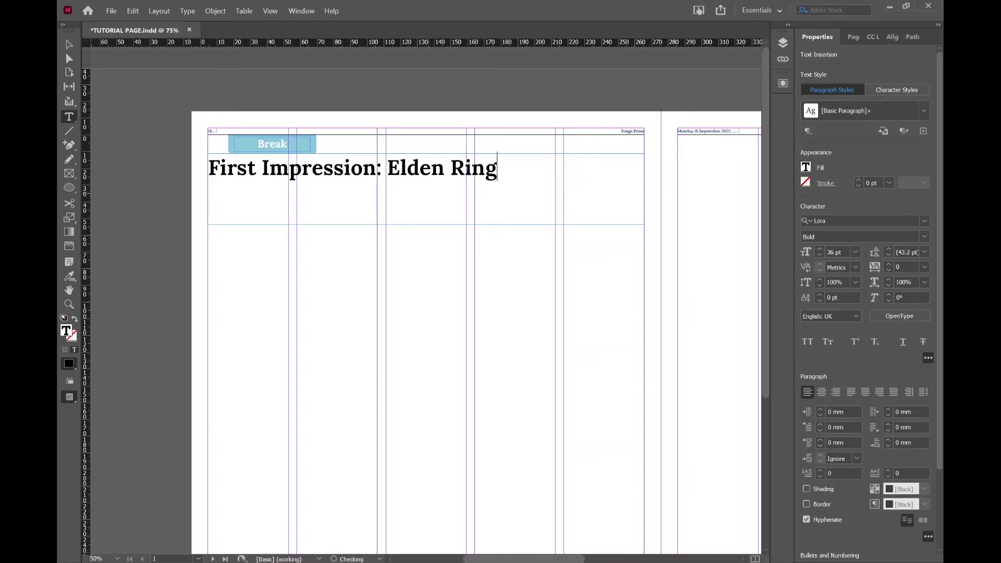
Step: Enlarge the whole headline text to 50 pt
drag(505, 177, 216, 173)
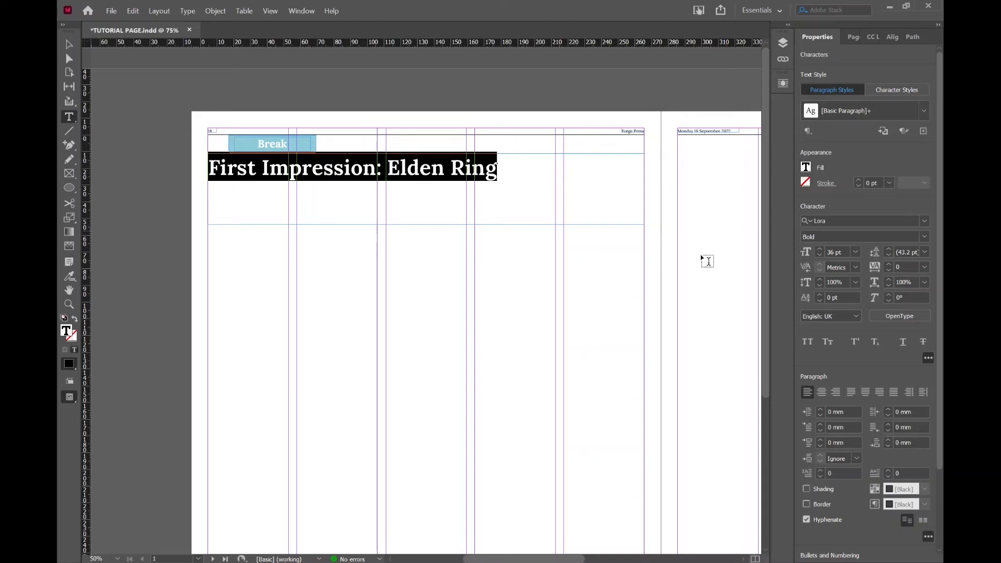
click(821, 248)
click(821, 248)
click(821, 248)
click(822, 249)
click(821, 249)
click(822, 248)
click(821, 249)
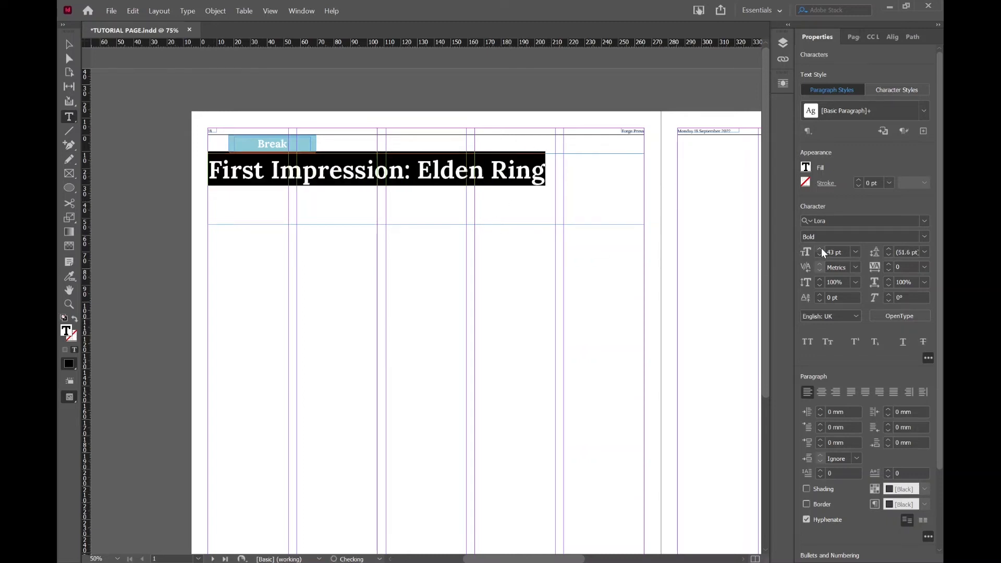
click(821, 248)
click(821, 248)
click(821, 248)
click(821, 248)
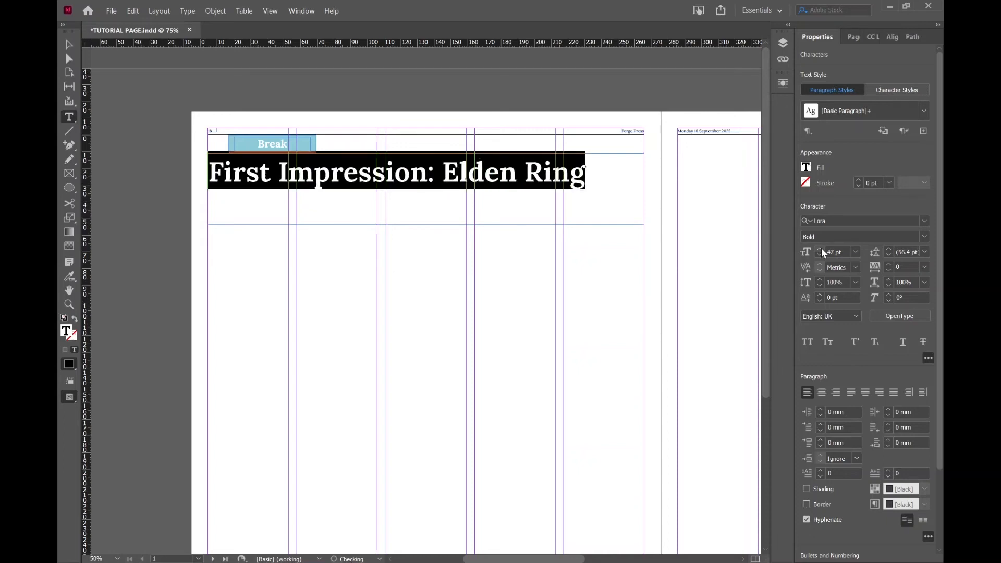
click(821, 248)
click(821, 248)
click(821, 248)
click(821, 248)
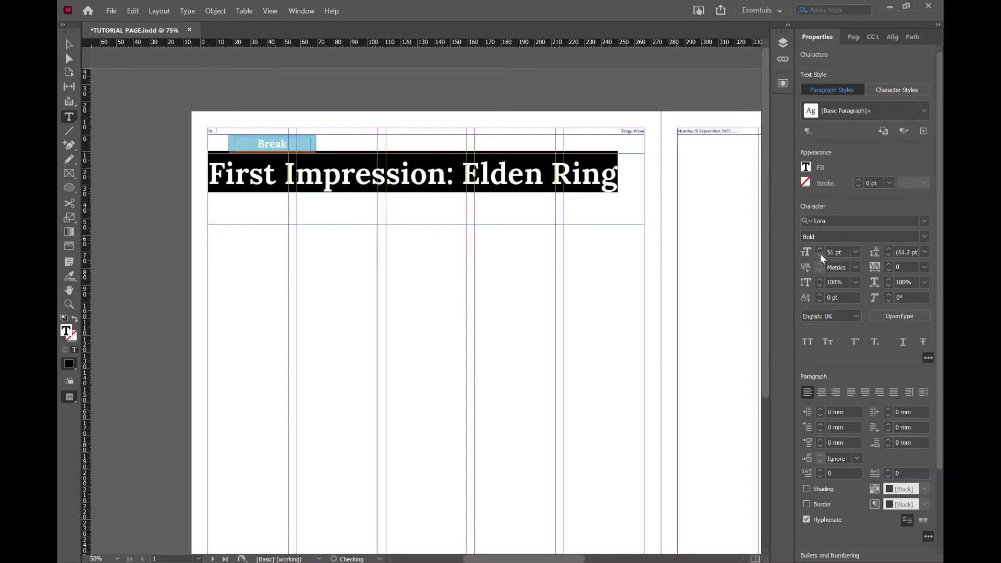
click(820, 255)
Step: Shorten the headline's text frame from its lower edge to about 21 mm high so it fits the single line
click(568, 259)
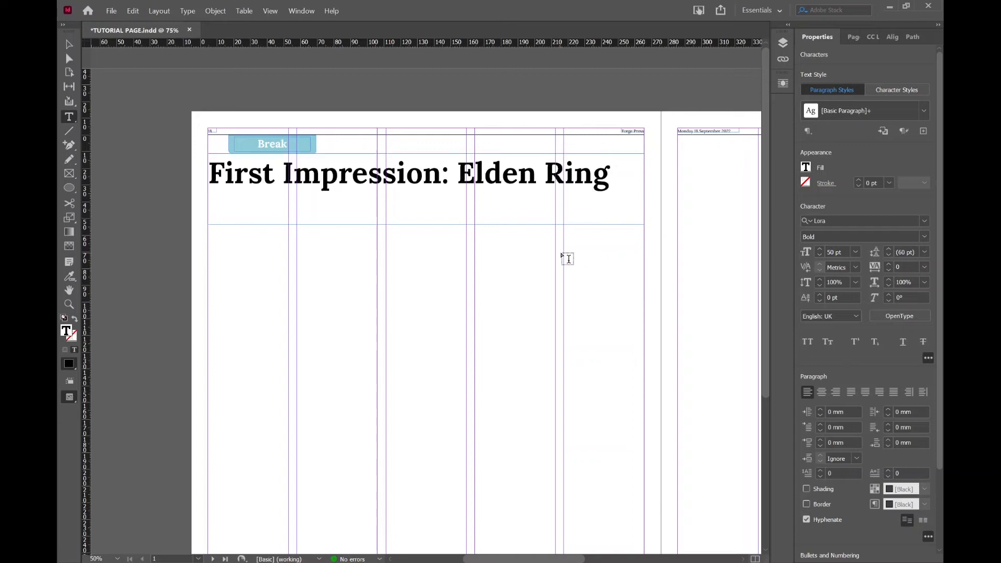
key(Escape)
drag(425, 225, 426, 190)
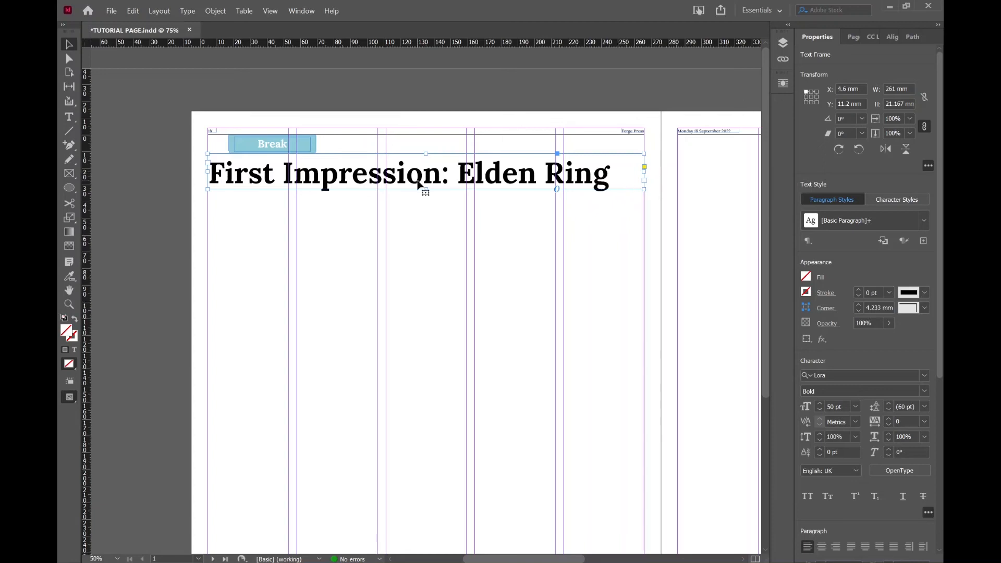
Step: Colour the words "First Impression:" pink in the headline and preview the spread in presentation mode
key(ctrl+equal)
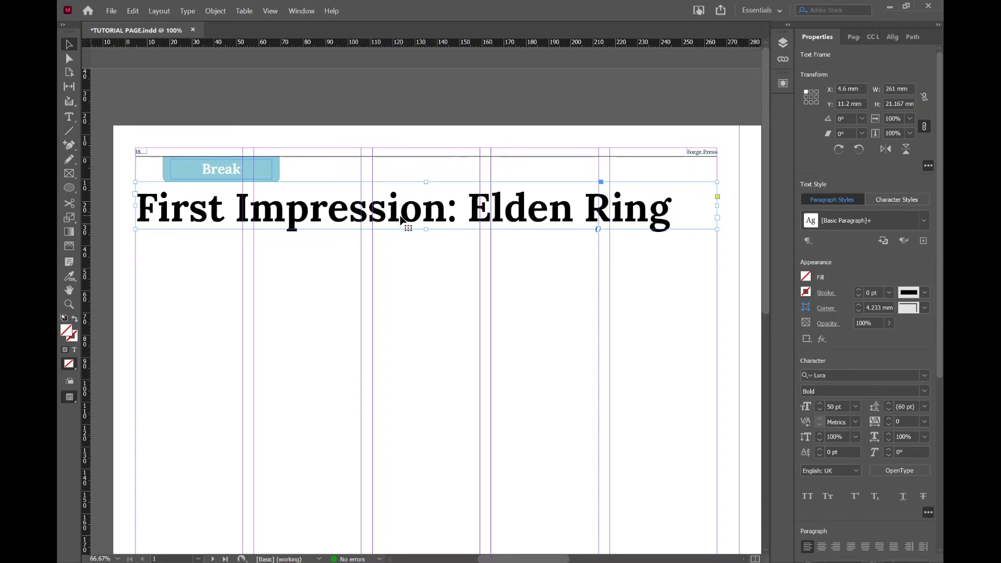
double_click(407, 220)
drag(460, 213, 139, 193)
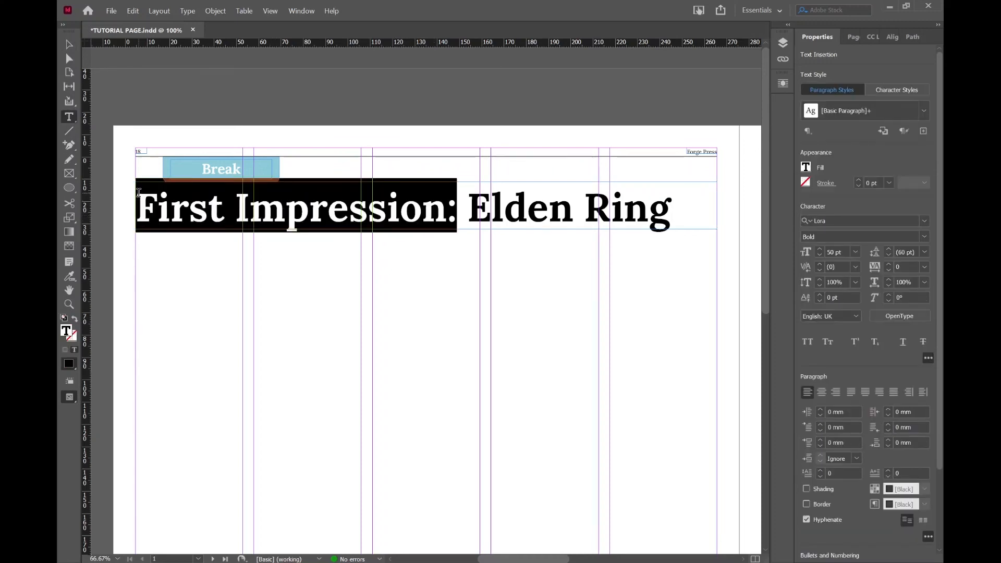
click(807, 169)
click(749, 303)
key(Escape)
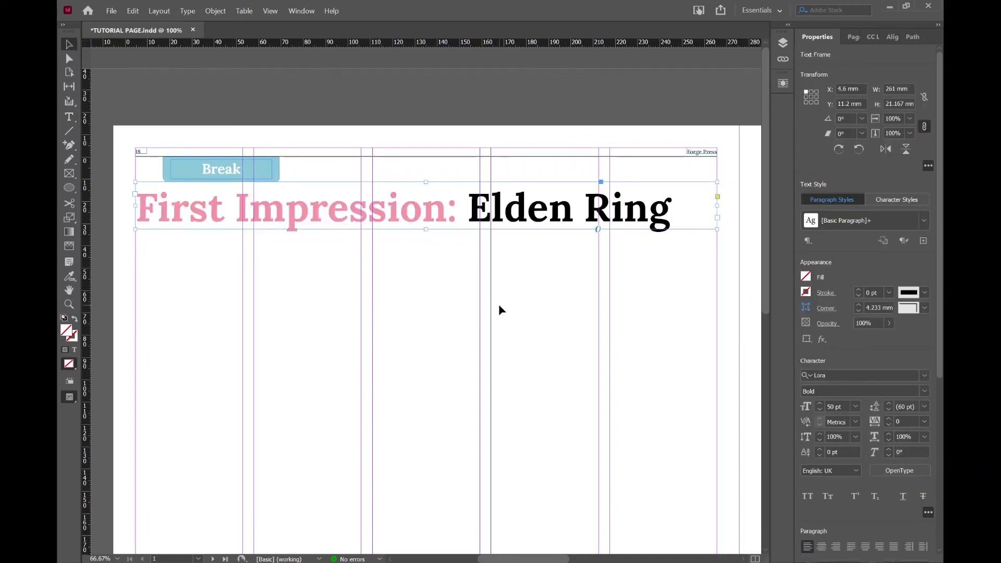
key(shift+w)
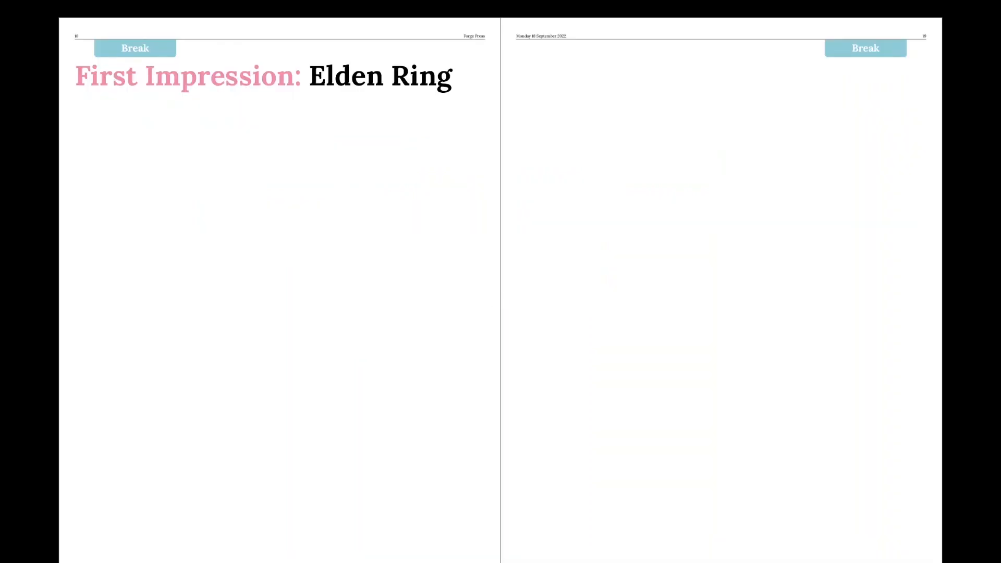
key(Escape)
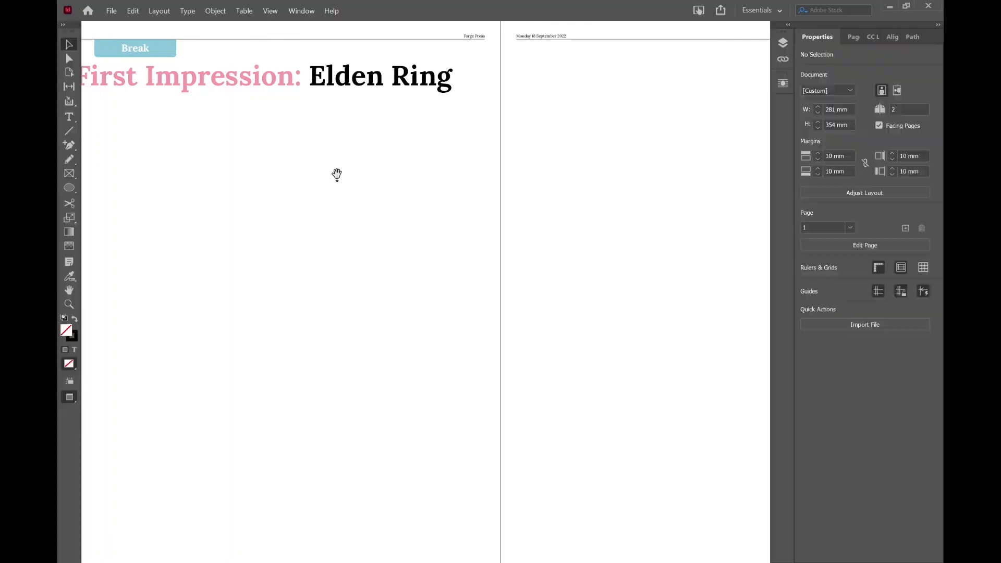